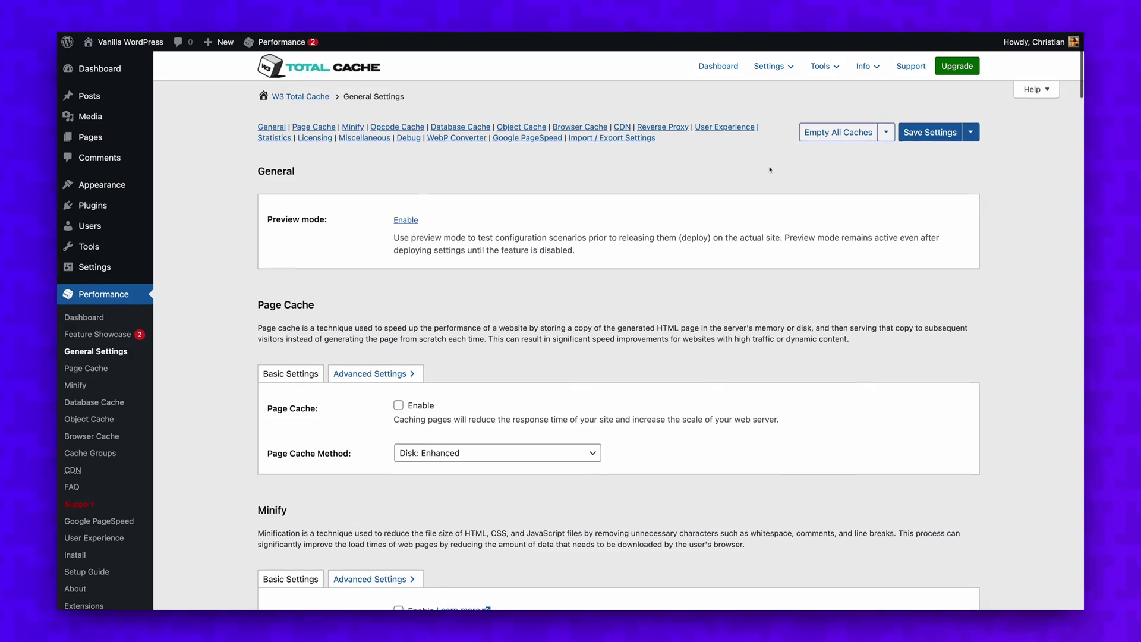
Step: Scroll past the updates overview and open All Posts from the admin menu
scroll(769, 170, down, 5)
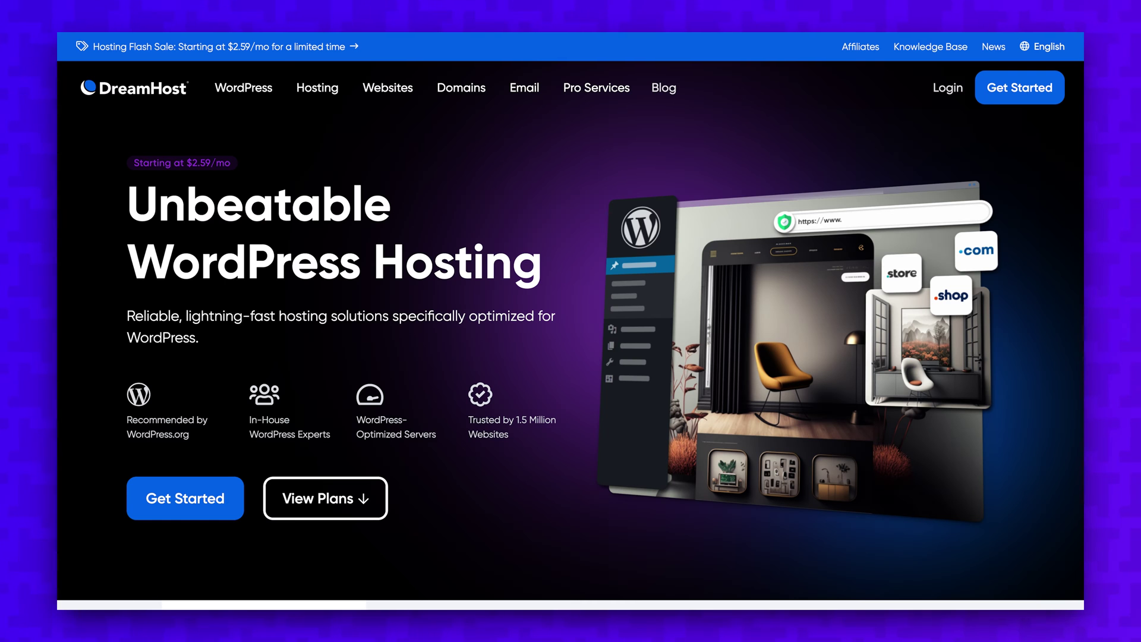
scroll(570, 332, down, 3)
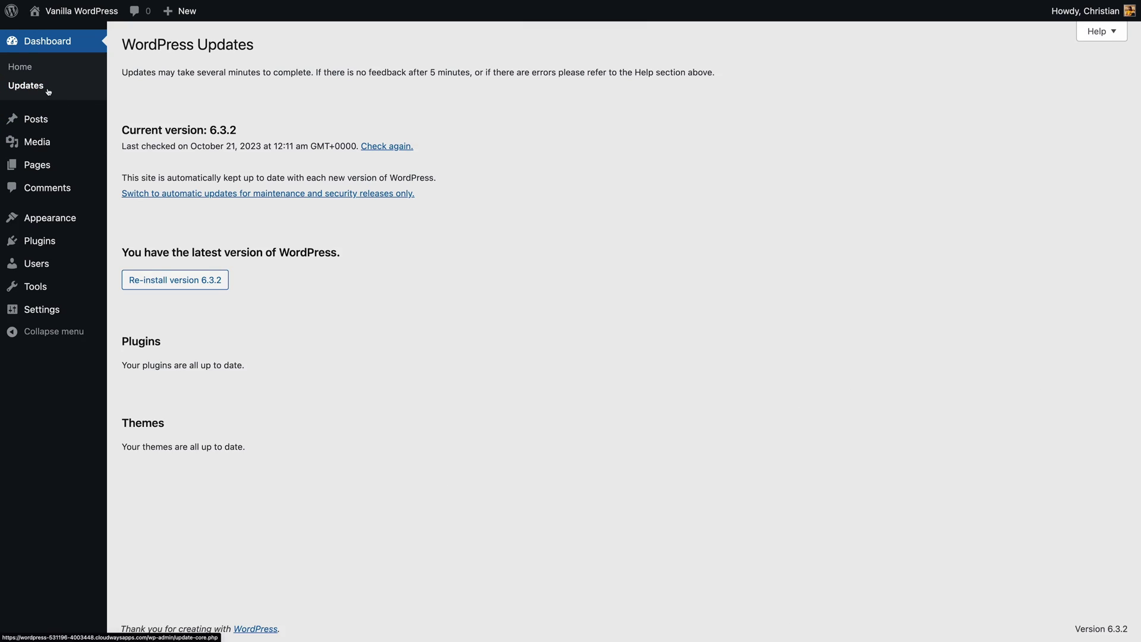
click(62, 122)
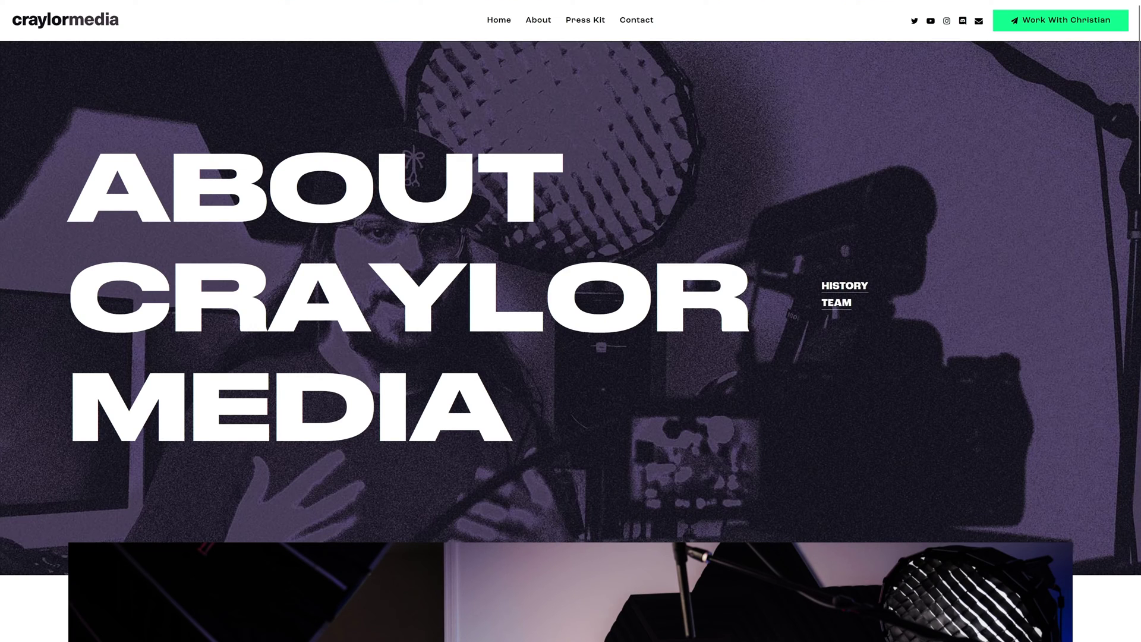
scroll(570, 321, down, 10)
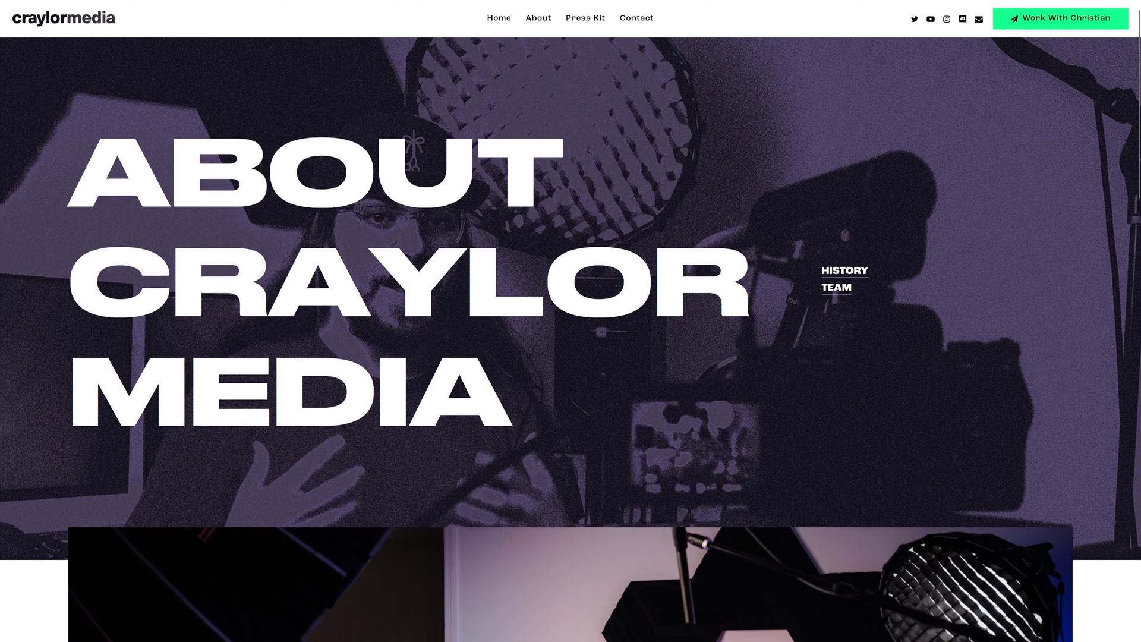
scroll(570, 321, down, 2)
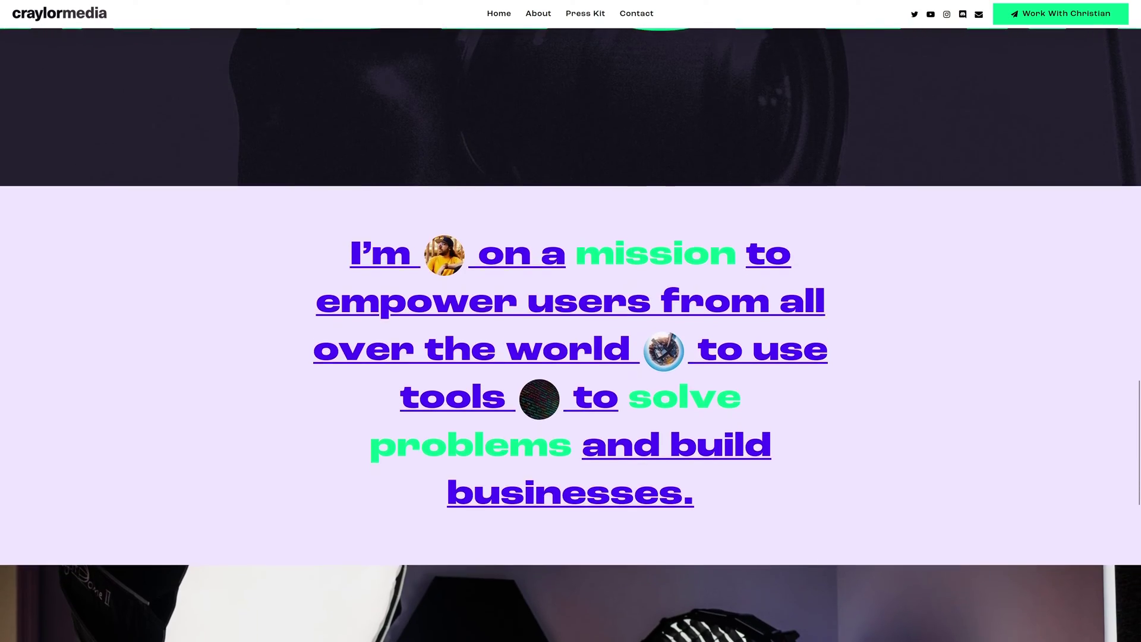
scroll(570, 321, down, 1)
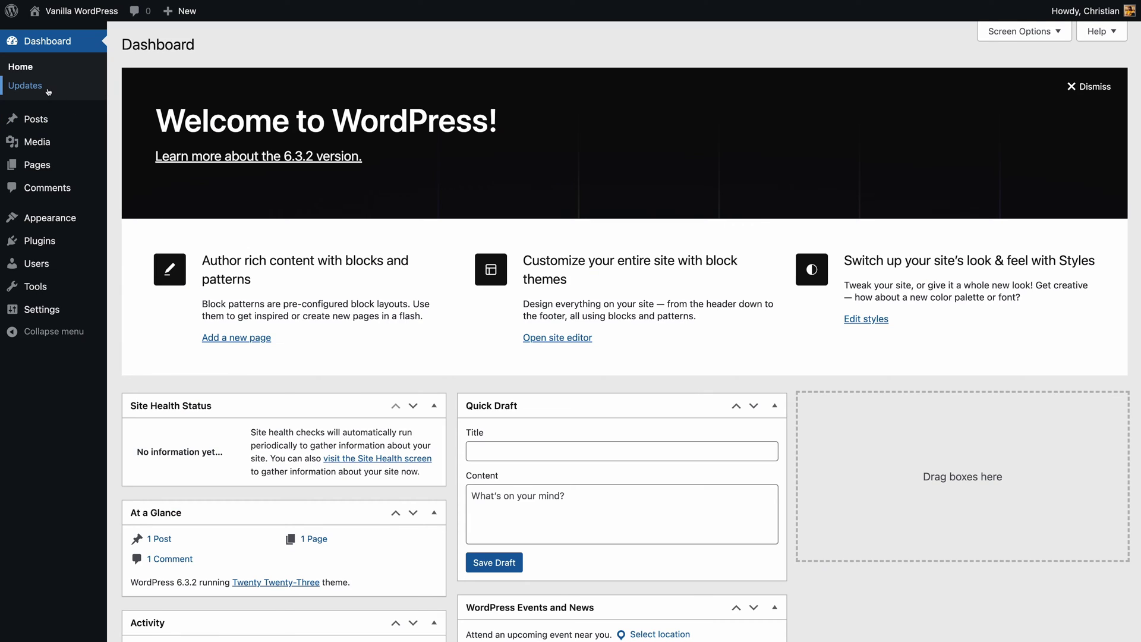
Step: Visit Dashboard > Updates, then Posts, then the Media Library in the admin menu
click(26, 86)
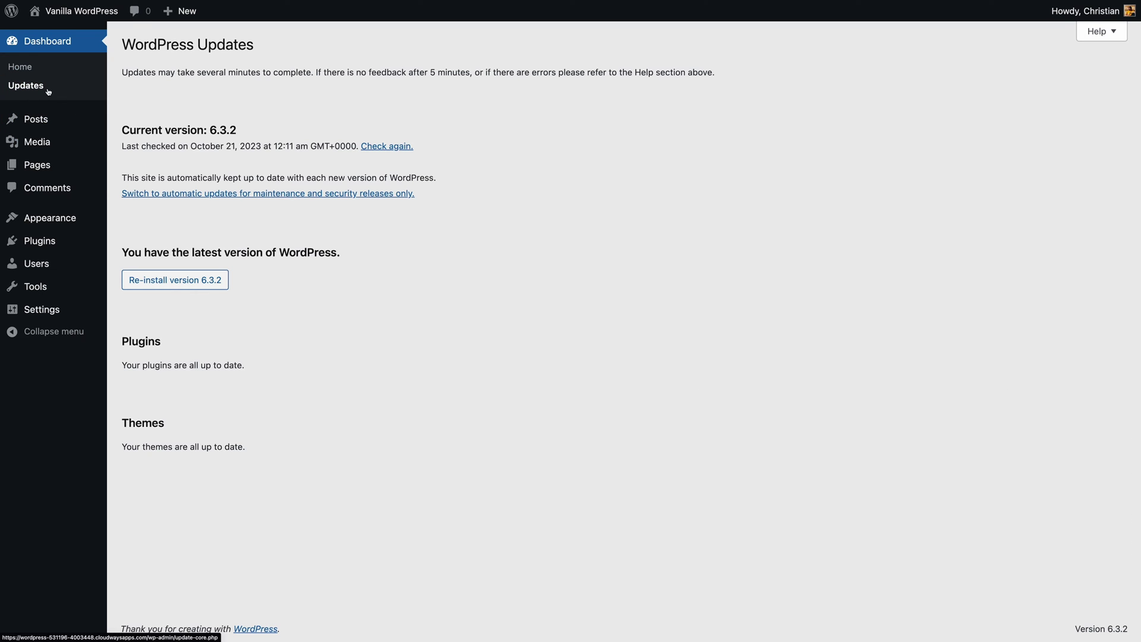
click(63, 123)
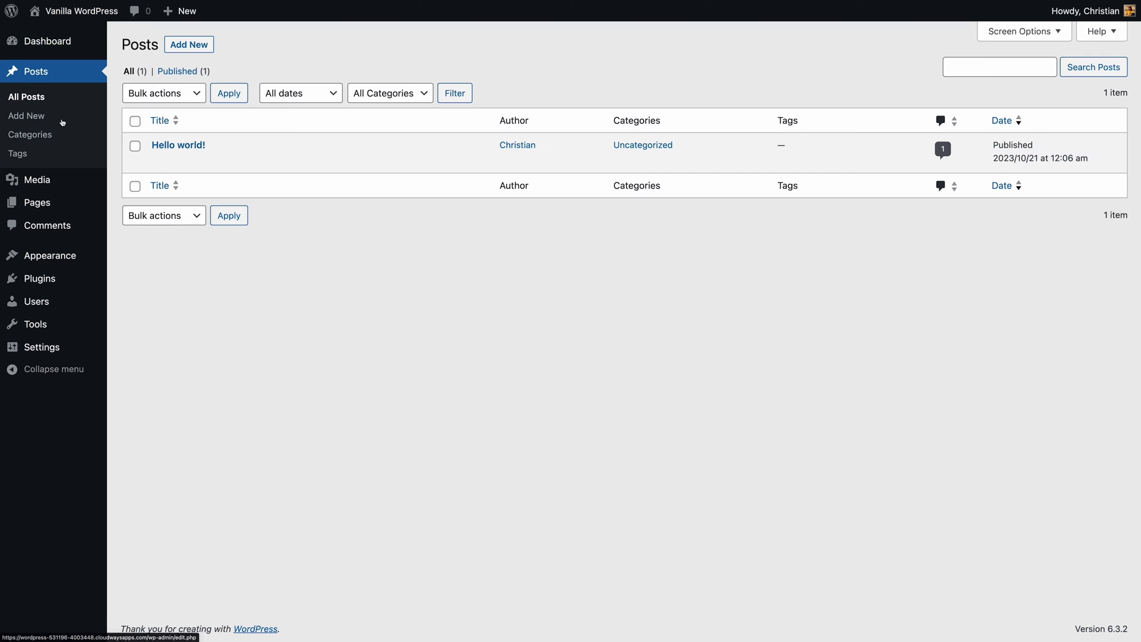
click(74, 189)
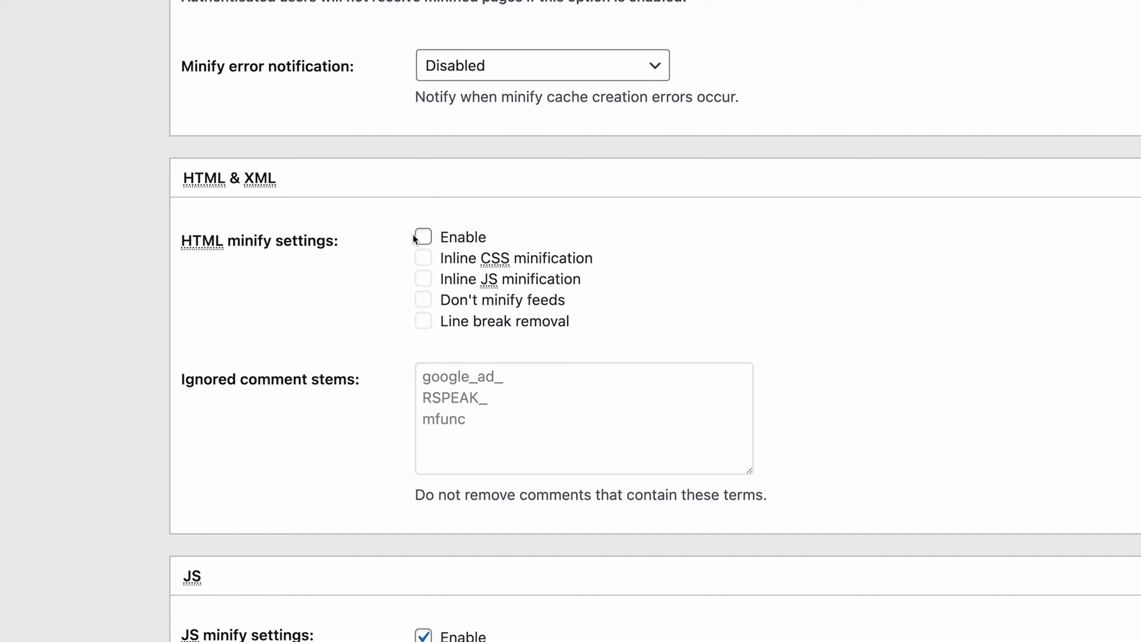
click(421, 236)
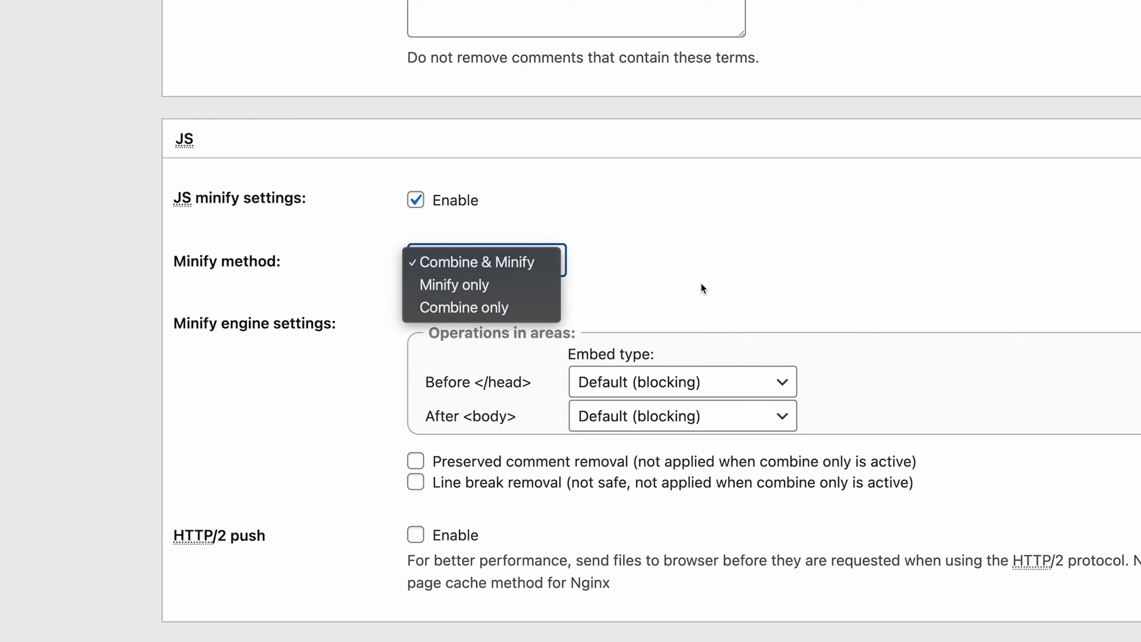
Step: Close the minify method choices unchanged and show the script embedding options
click(701, 287)
click(743, 380)
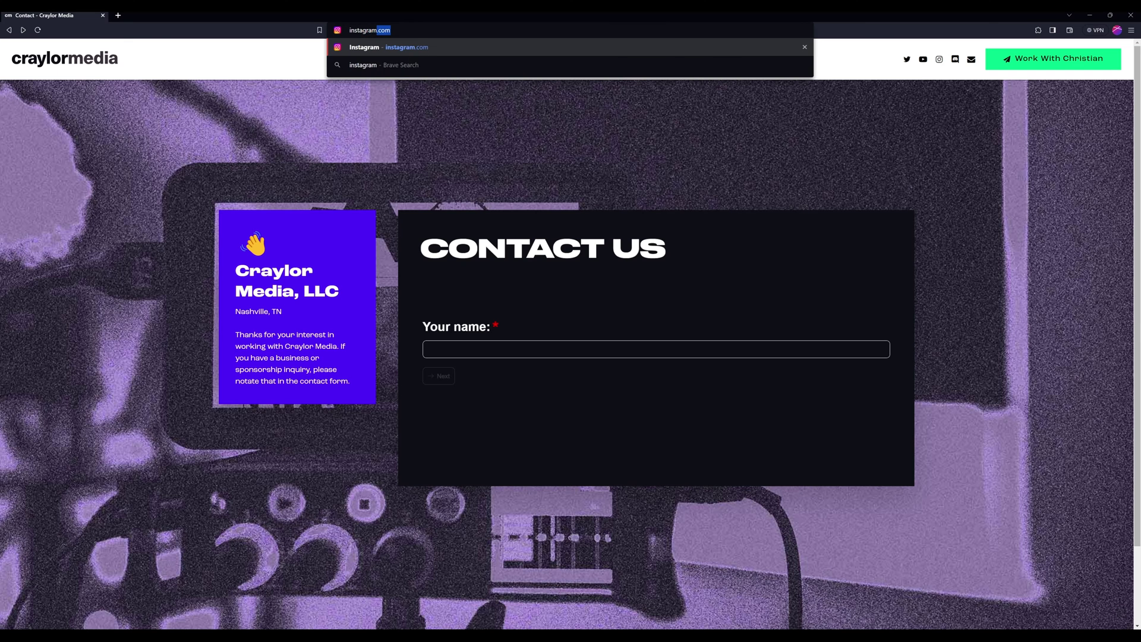
key(Return)
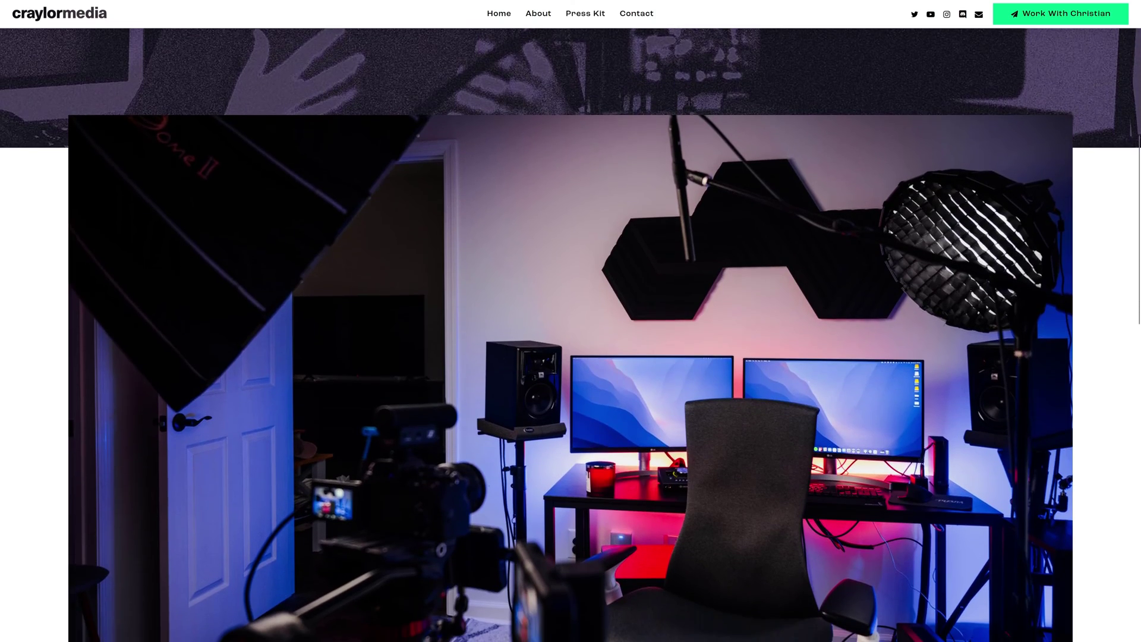
scroll(570, 357, down, 1)
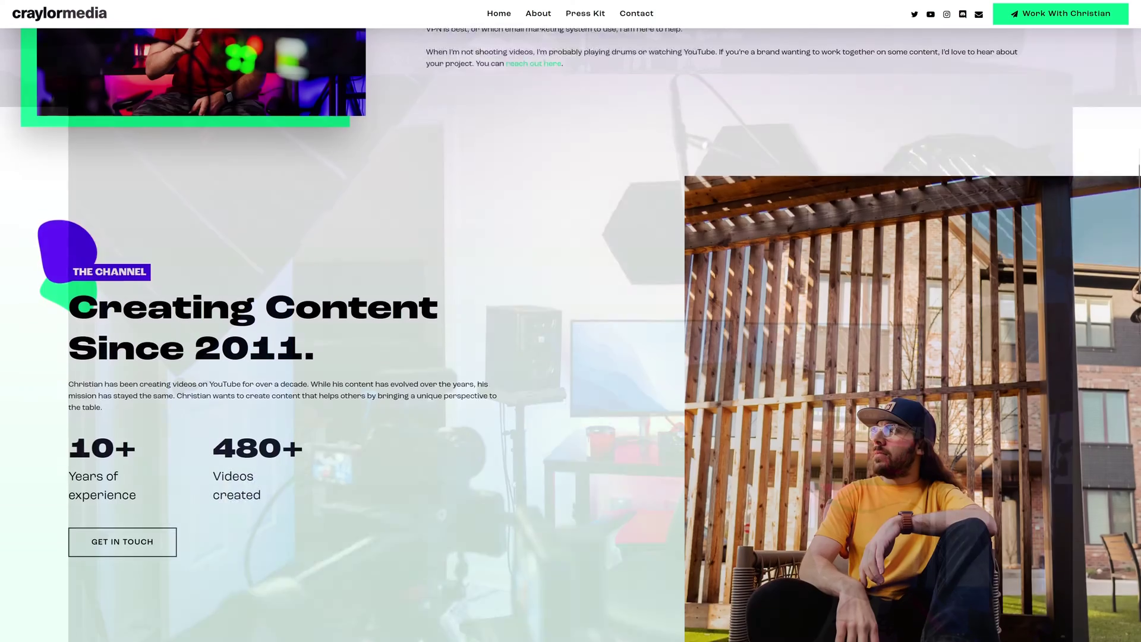
scroll(570, 356, down, 2)
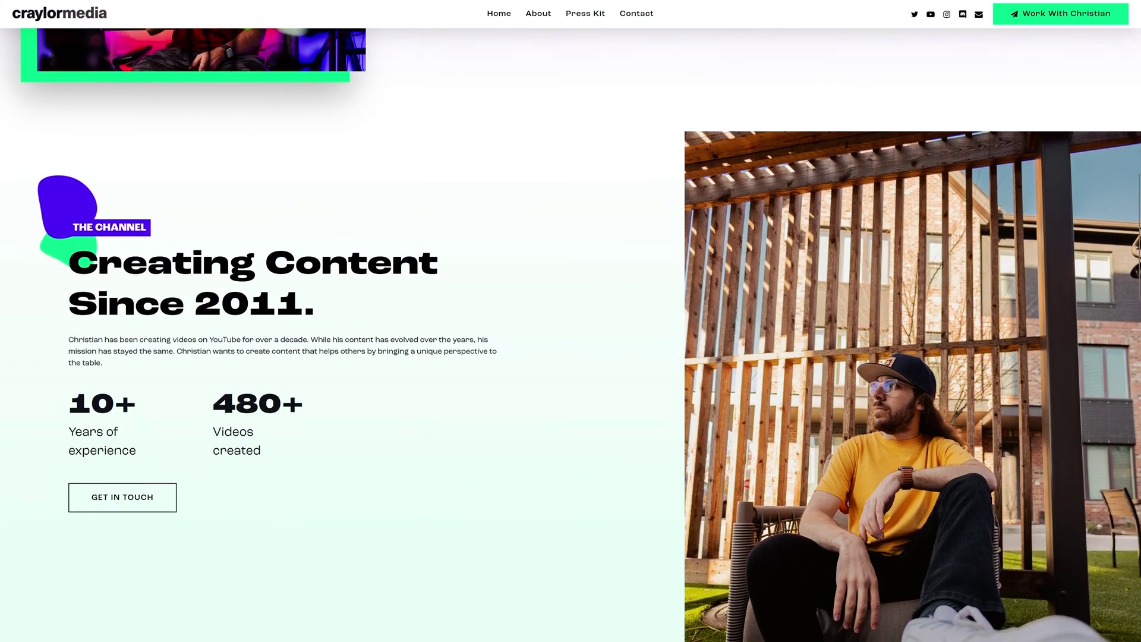
scroll(571, 356, down, 2)
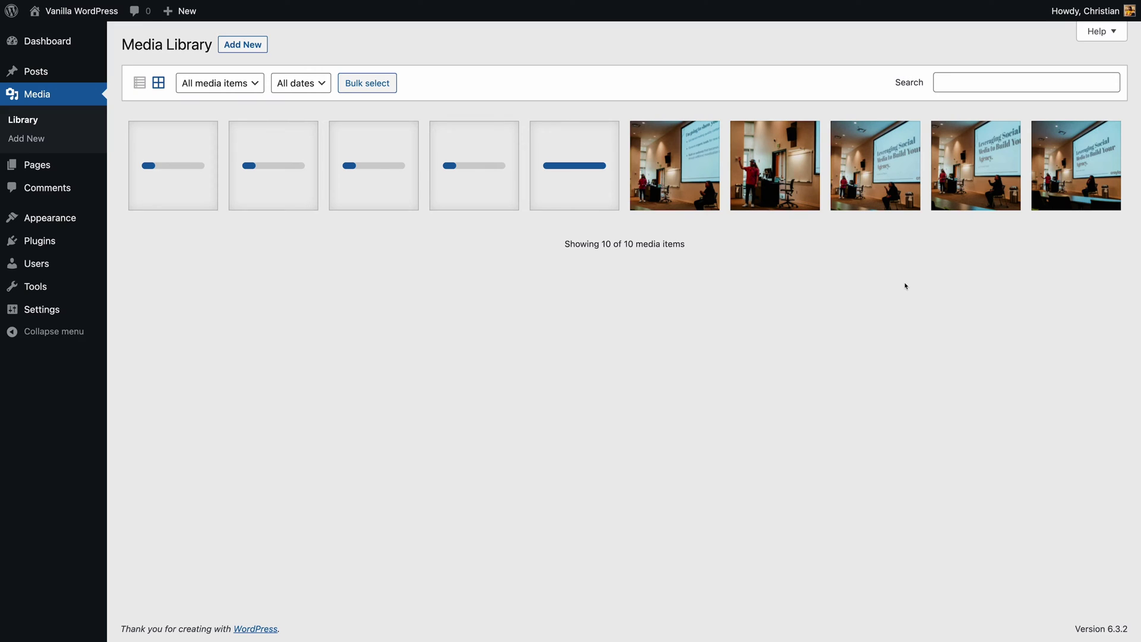
Step: Open the attachment details of the speaker photo (613 KB, 2560 by 1707)
click(779, 193)
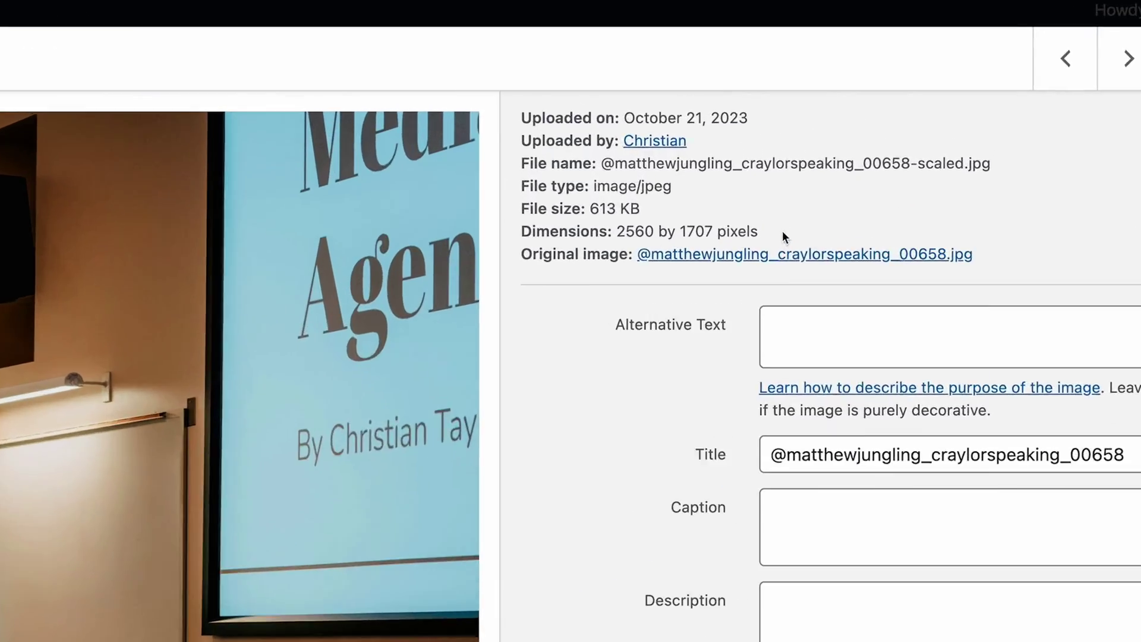
drag(884, 129, 840, 129)
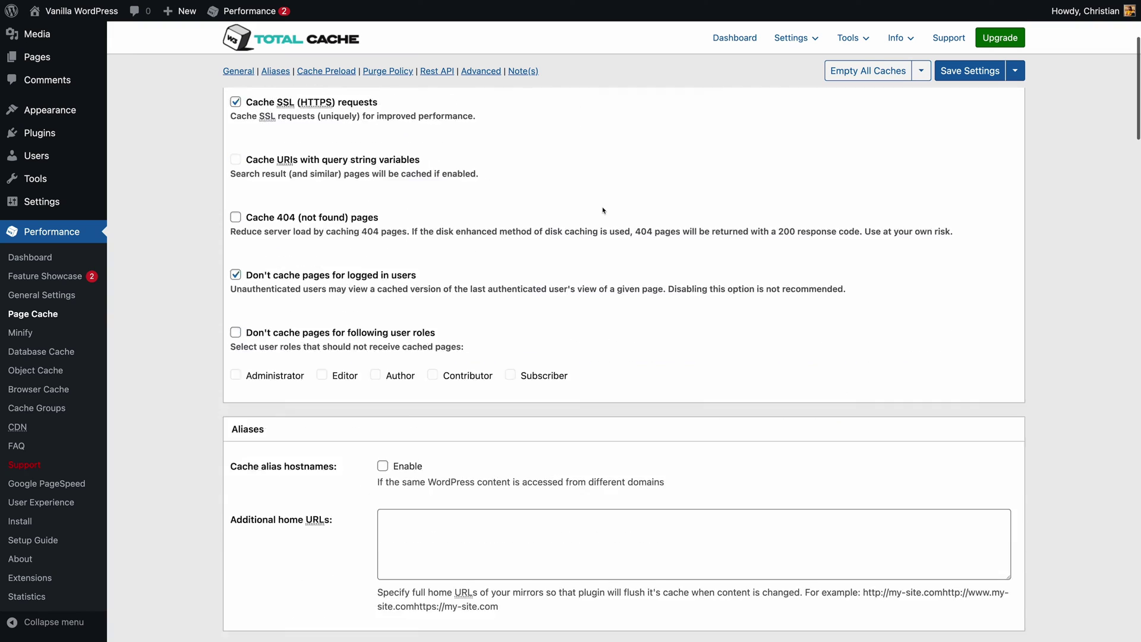
Step: Scroll down NitroPack's pricing page to the 'check us in action with Free Plan' link
scroll(625, 329, down, 10)
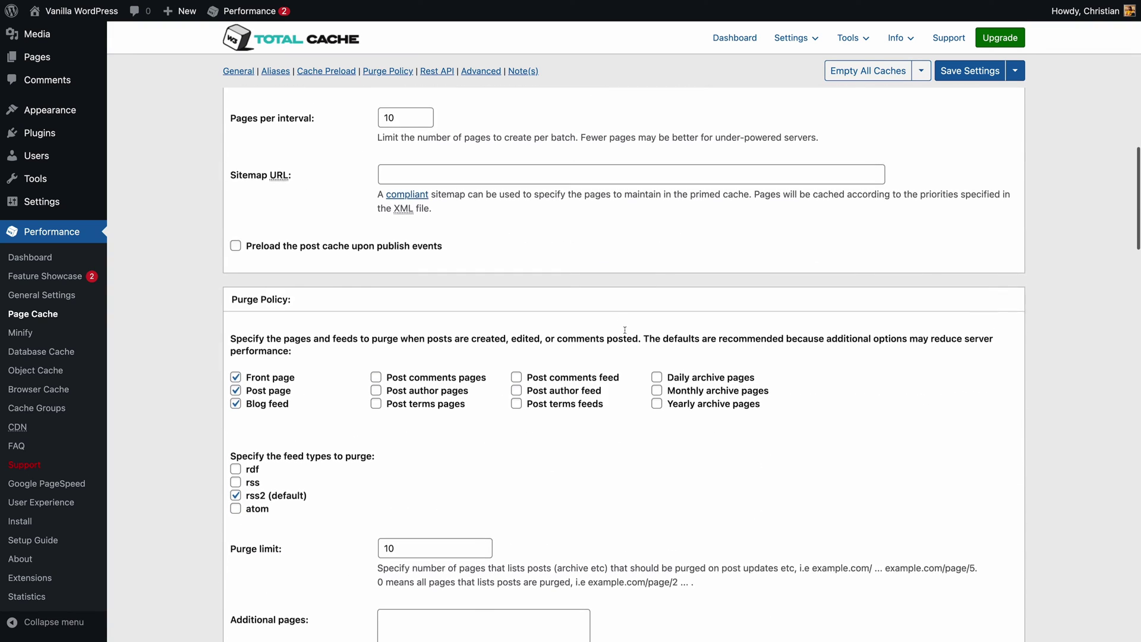
scroll(624, 330, down, 7)
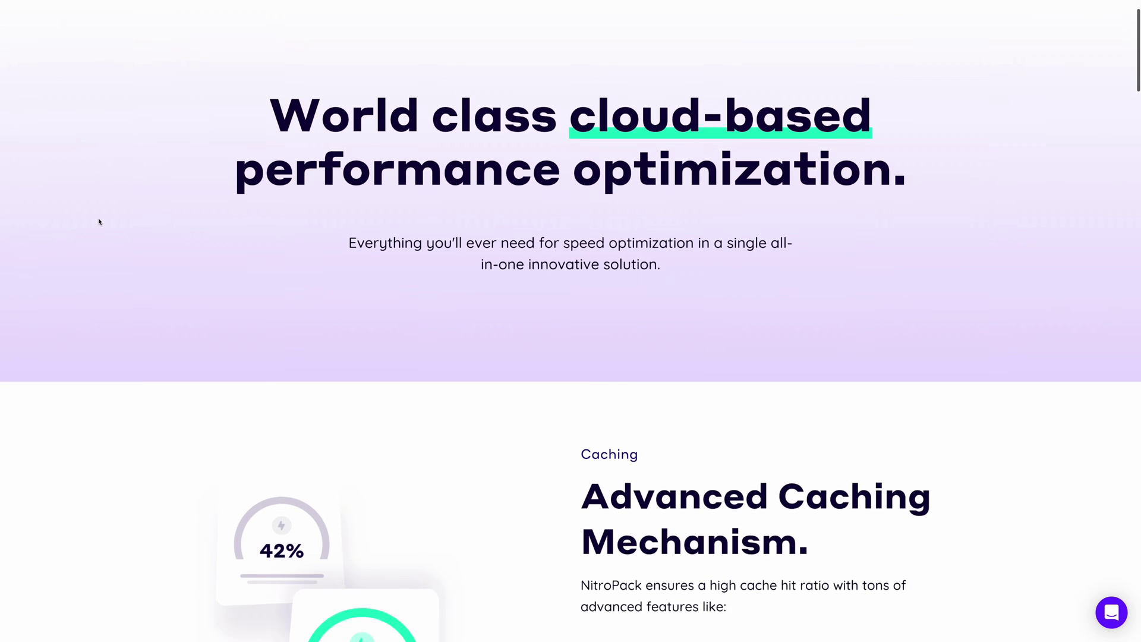
scroll(98, 221, down, 4)
scroll(98, 222, down, 9)
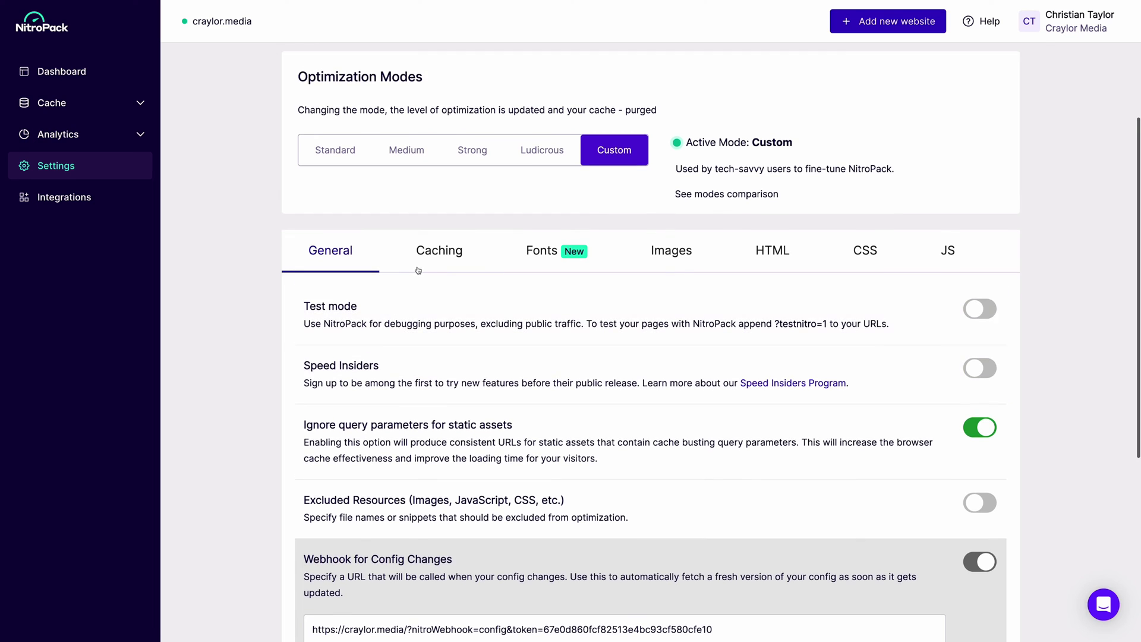
Step: Show the Caching tab of NitroPack Settings and scroll through its options
click(423, 268)
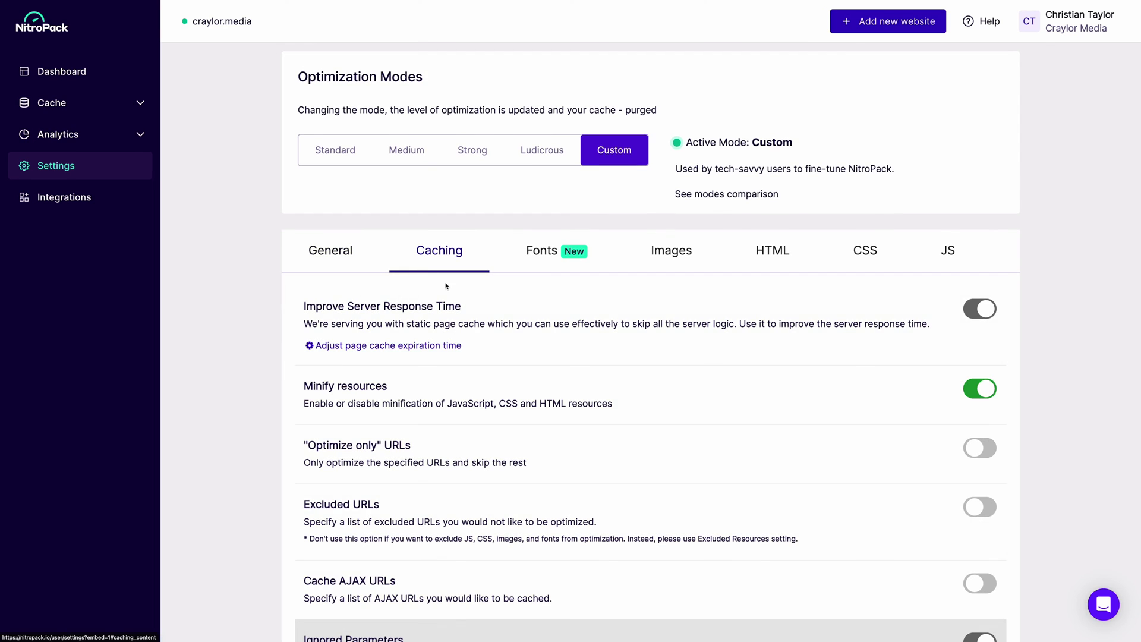
scroll(630, 340, down, 3)
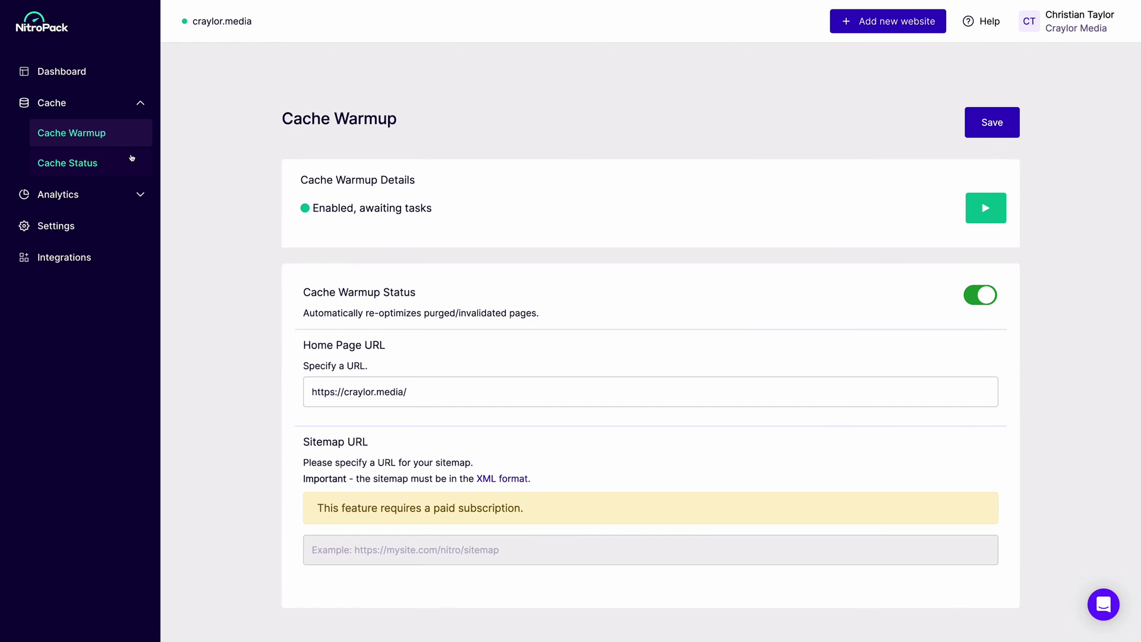
Step: View Cache Status, then draft a support chat question starting 'I have a question about'
click(132, 157)
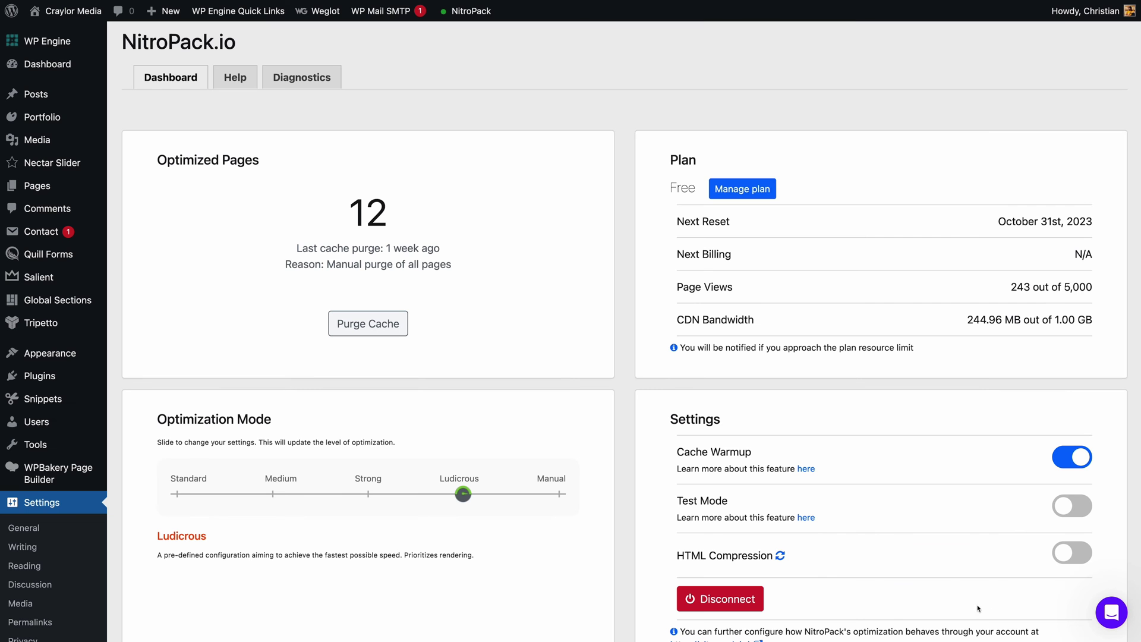
click(1111, 612)
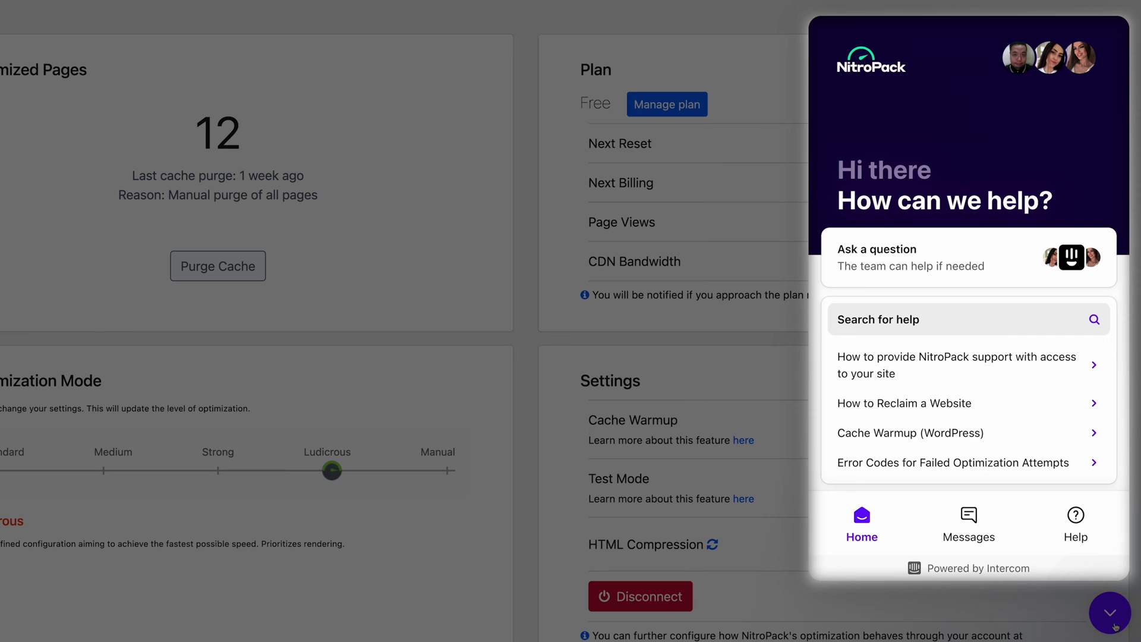
click(909, 257)
text(I have a question about)
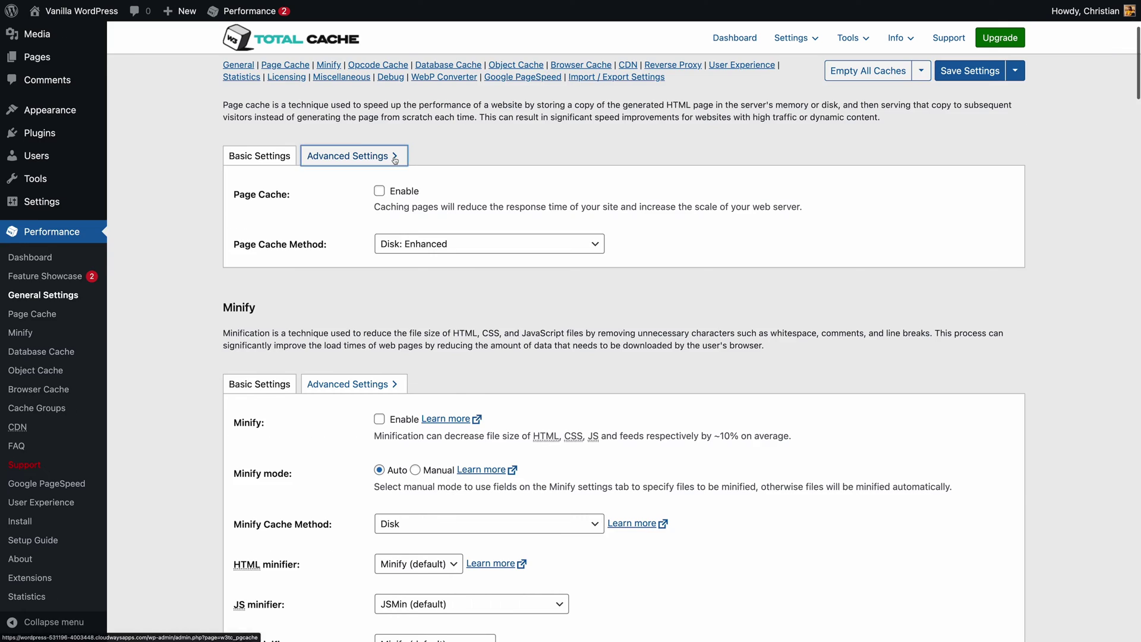
Step: Open W3 Total Cache's Page Cache advanced settings and scroll through its general and preload options
click(395, 157)
scroll(603, 210, down, 8)
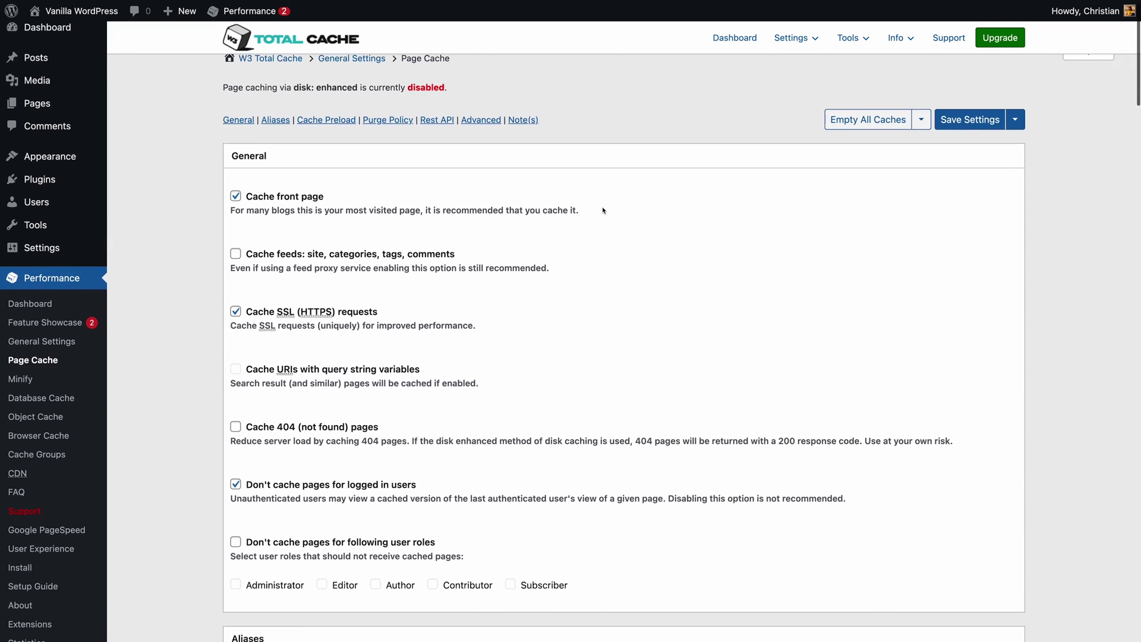
scroll(625, 323, down, 8)
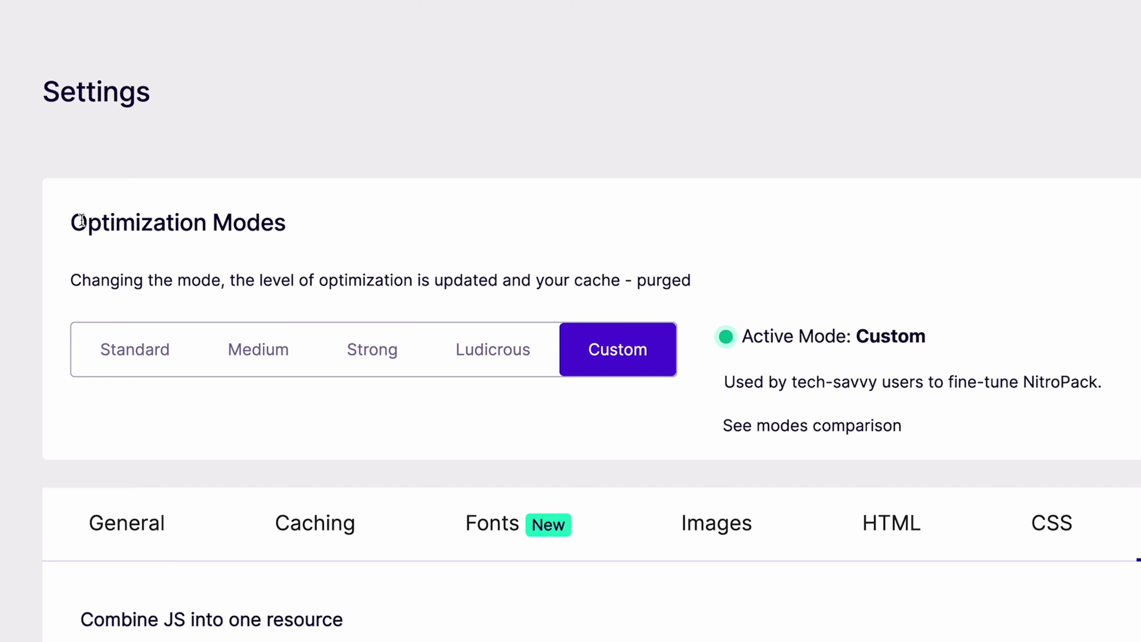
Step: Switch optimization to Ludicrous mode, then browse the Caching, Images and Cache Status pages
click(499, 354)
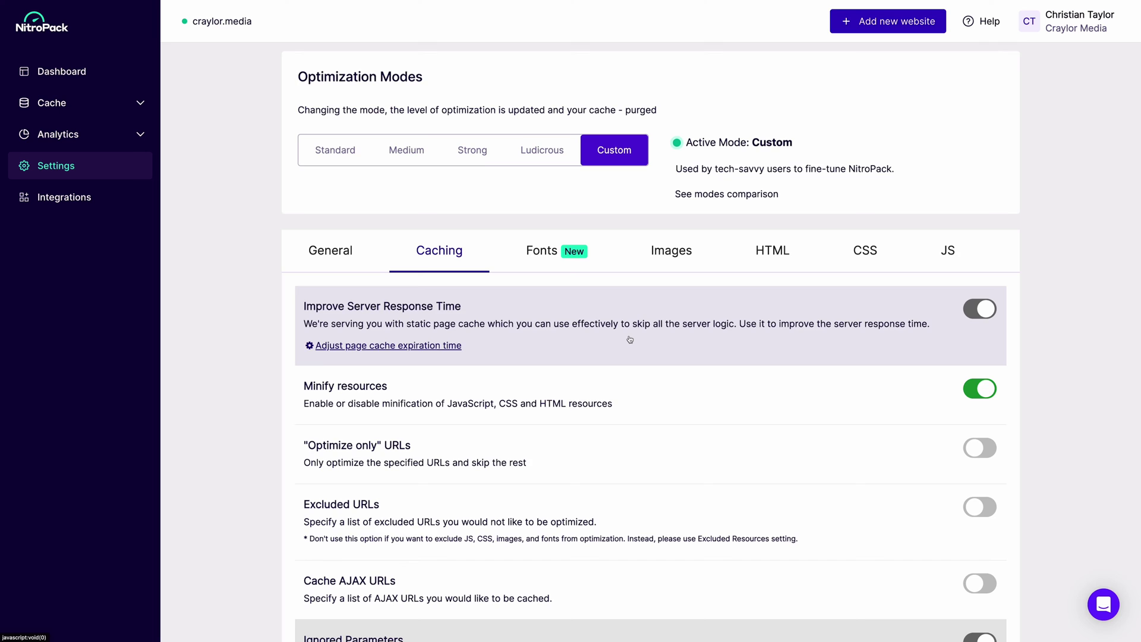
scroll(628, 333, down, 5)
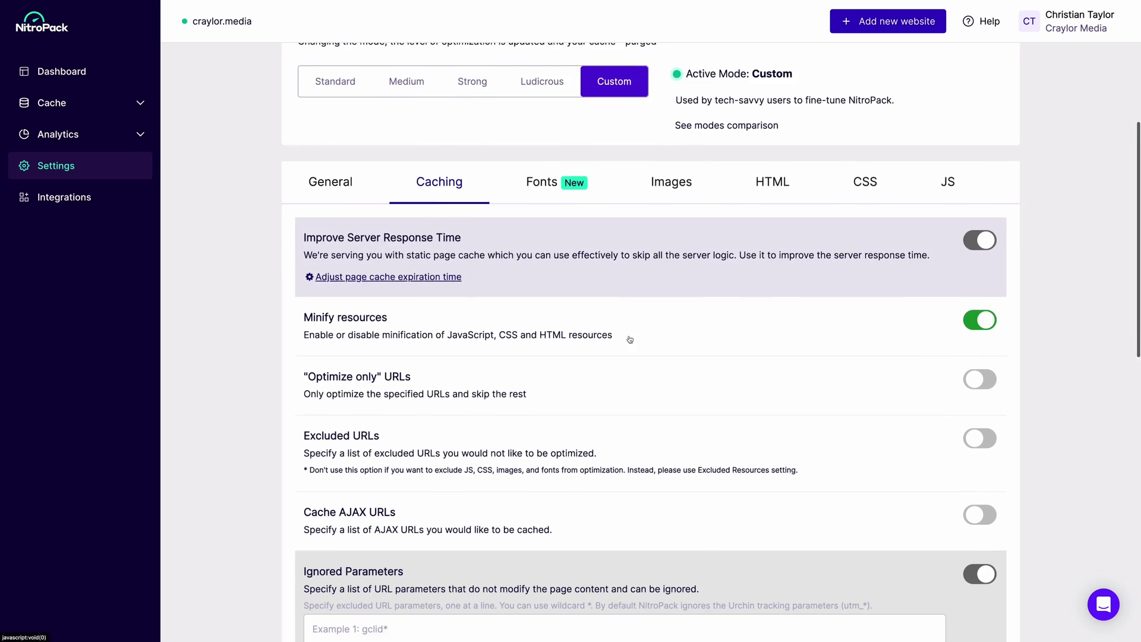
scroll(685, 320, down, 4)
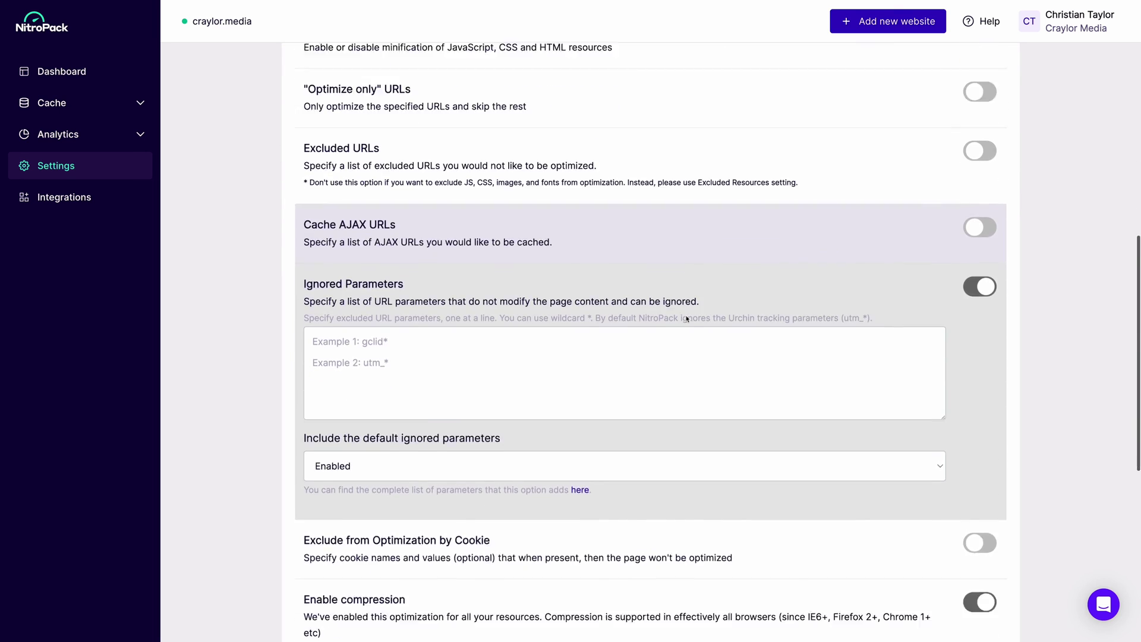
scroll(748, 447, down, 3)
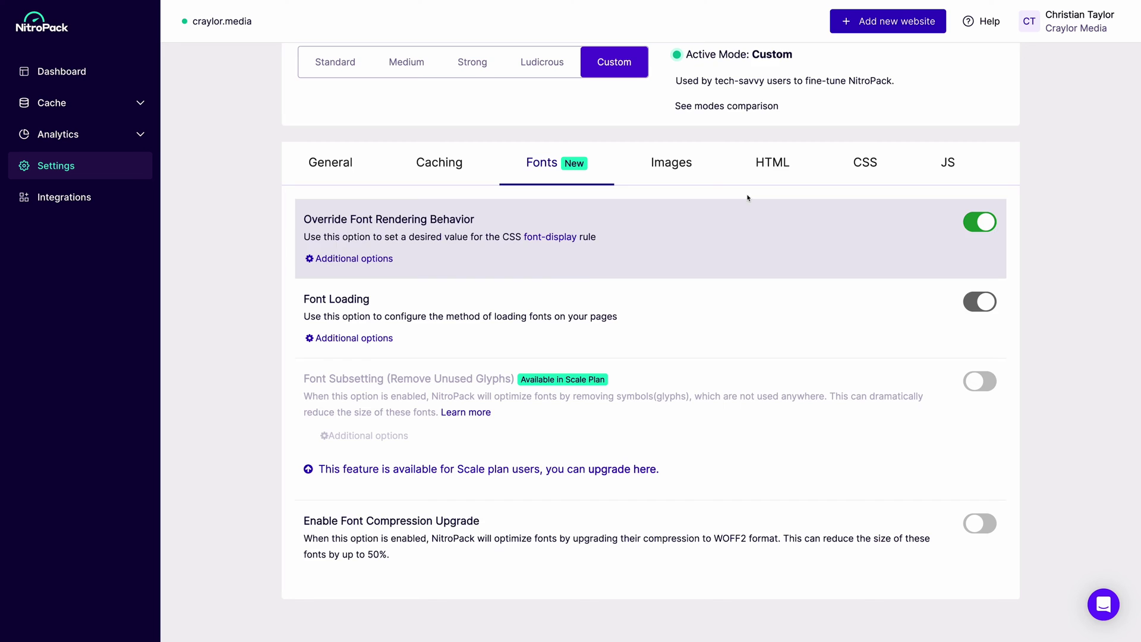
click(674, 170)
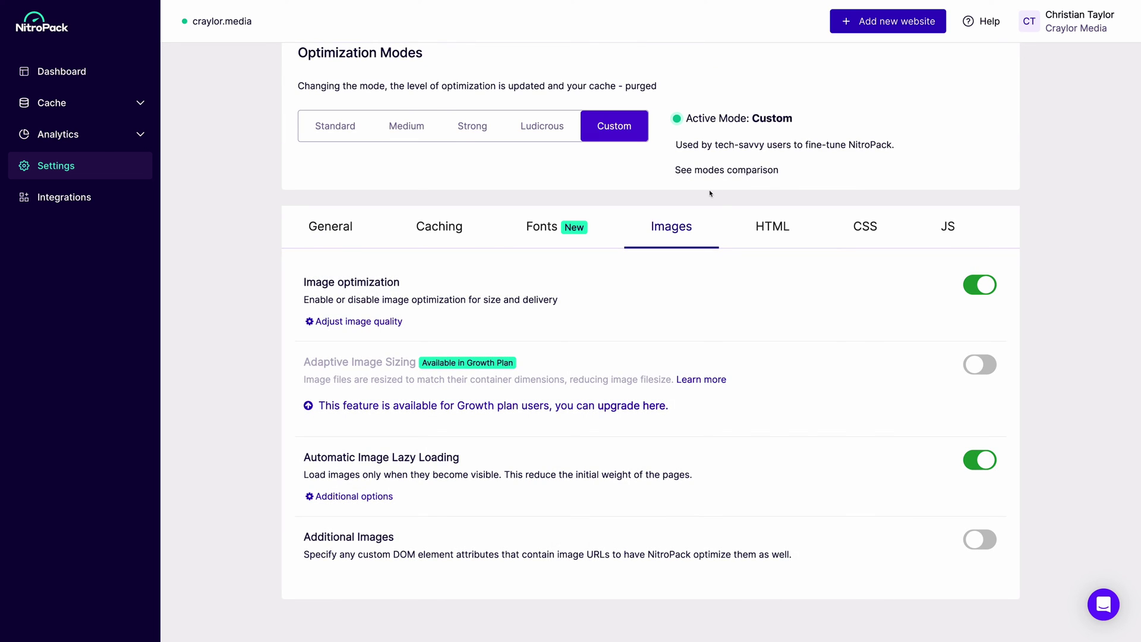
click(132, 161)
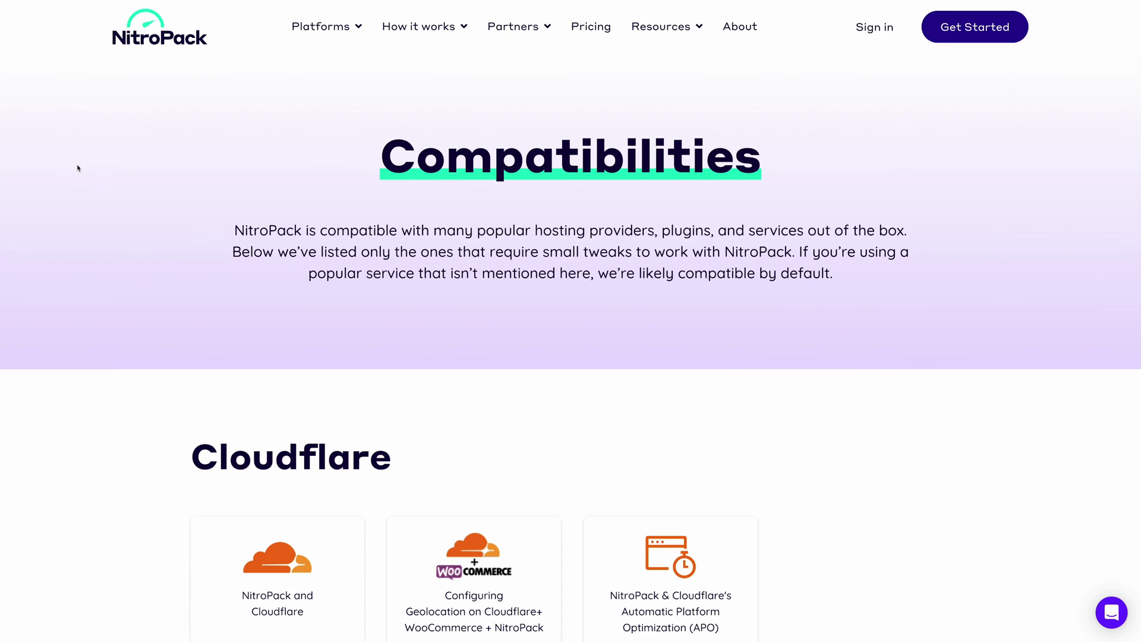
Step: Scroll through the Compatibilities sections for hosting, image, security and other plugins
scroll(77, 168, down, 2)
scroll(78, 168, down, 7)
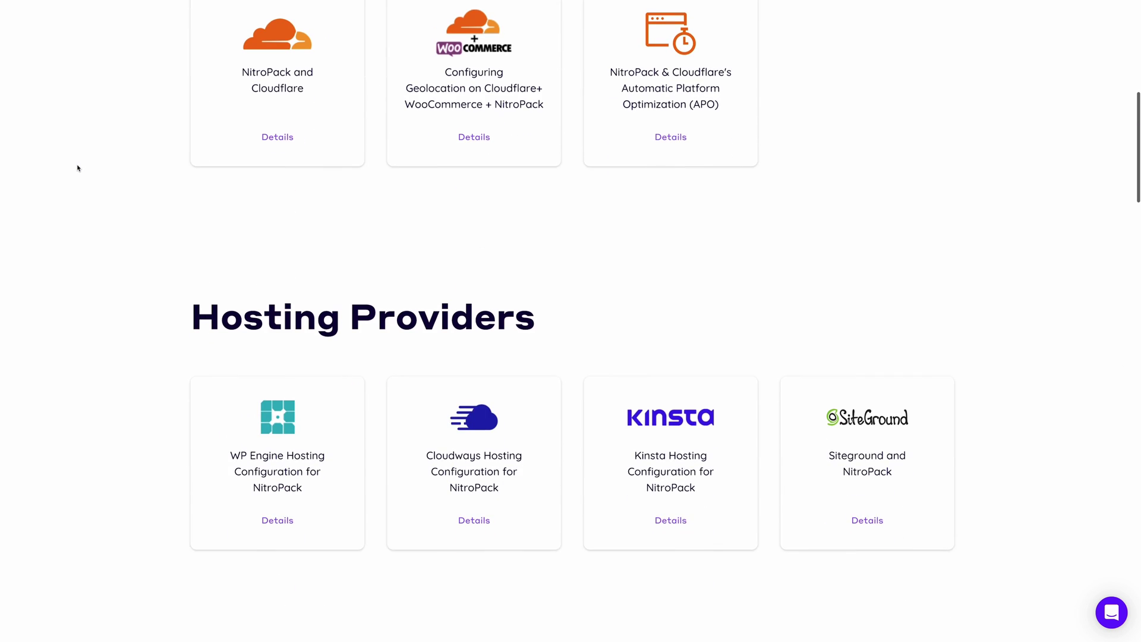
scroll(77, 168, down, 4)
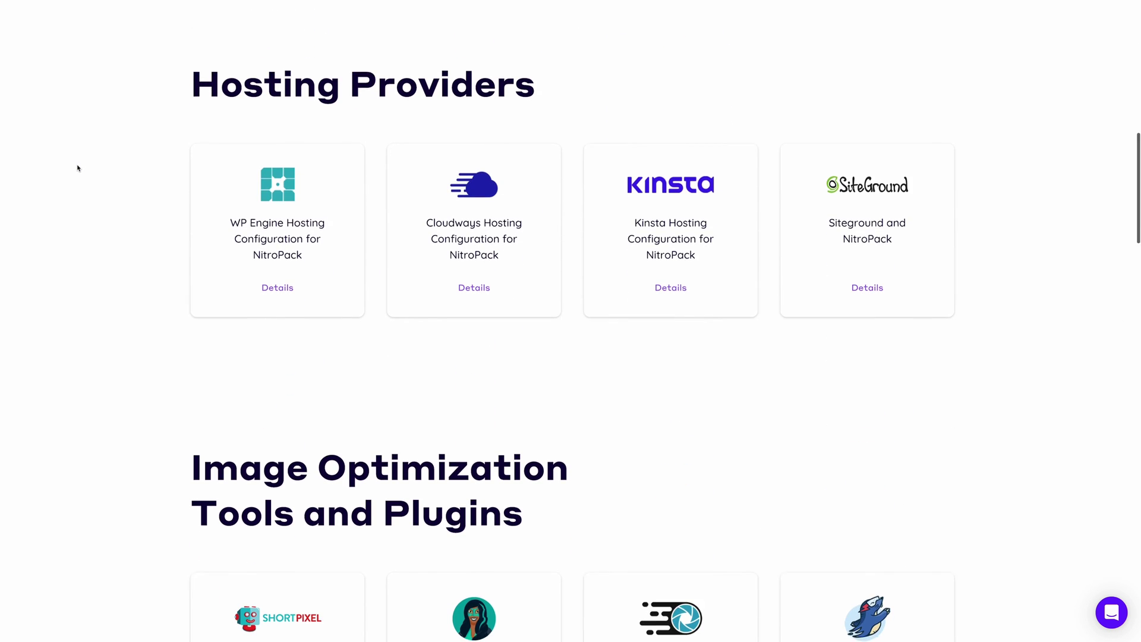
scroll(77, 169, down, 4)
scroll(77, 168, down, 5)
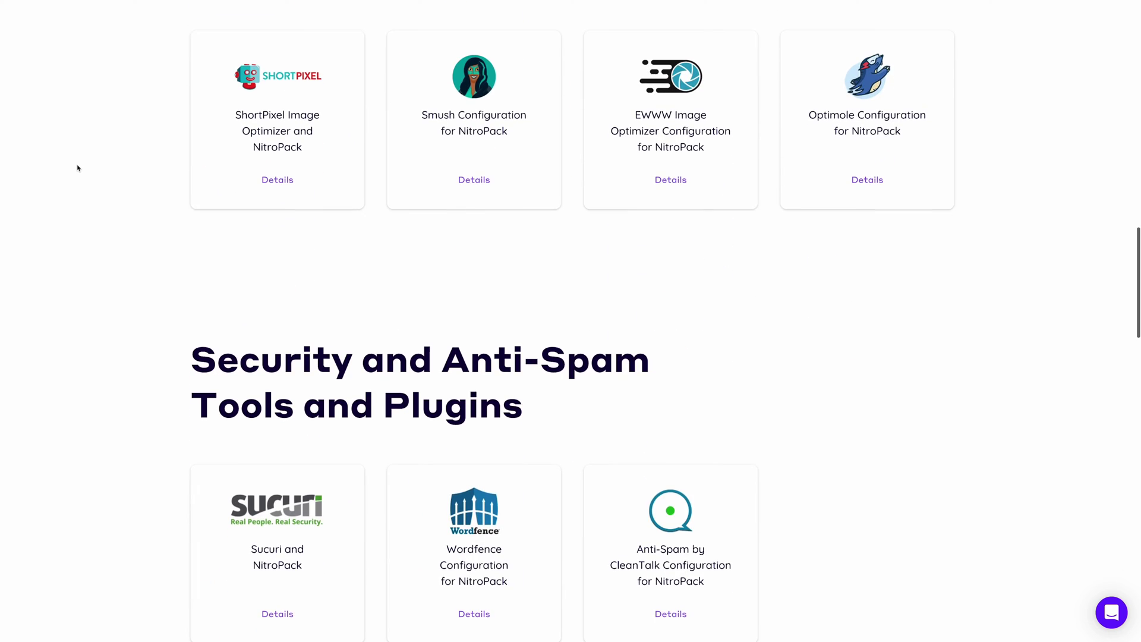
scroll(77, 168, down, 4)
scroll(77, 168, down, 6)
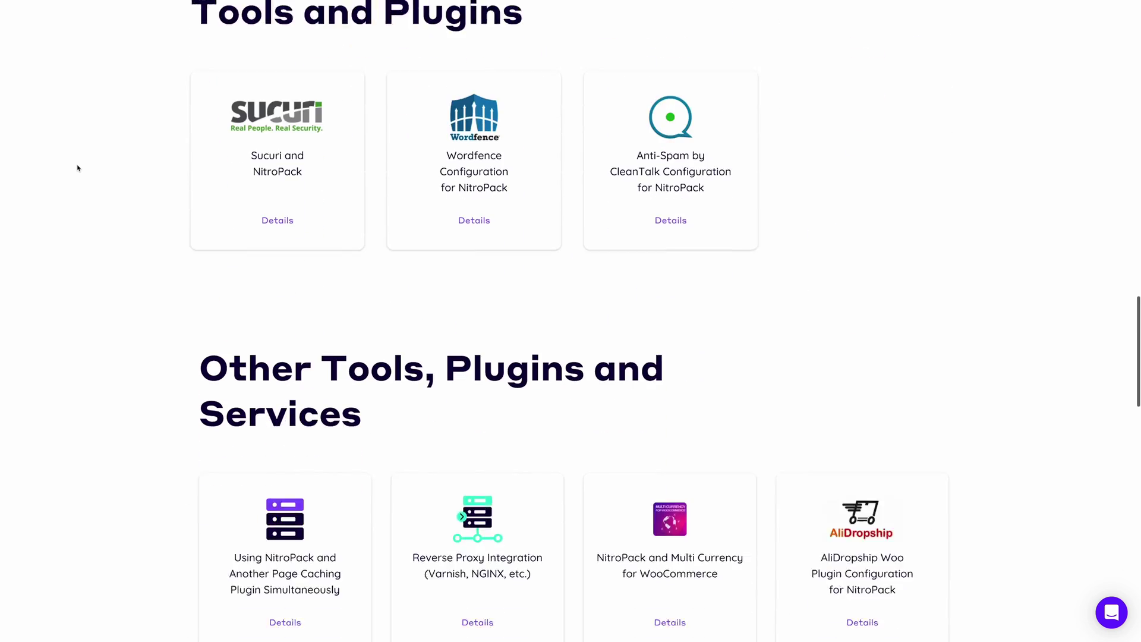
scroll(77, 168, down, 5)
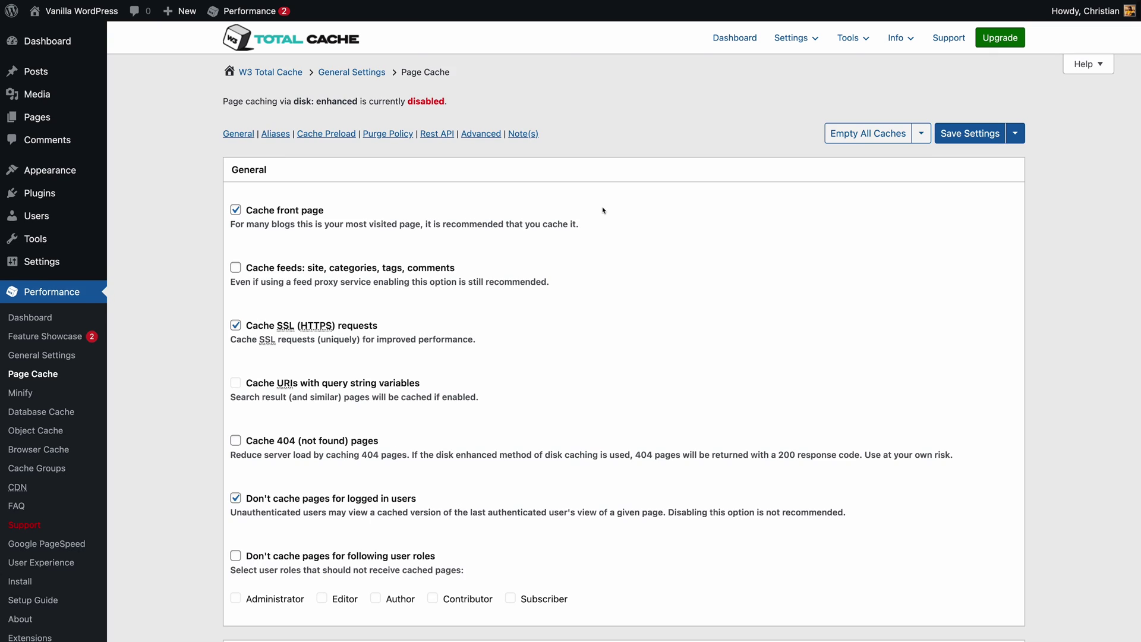
scroll(600, 210, down, 1)
scroll(603, 210, down, 15)
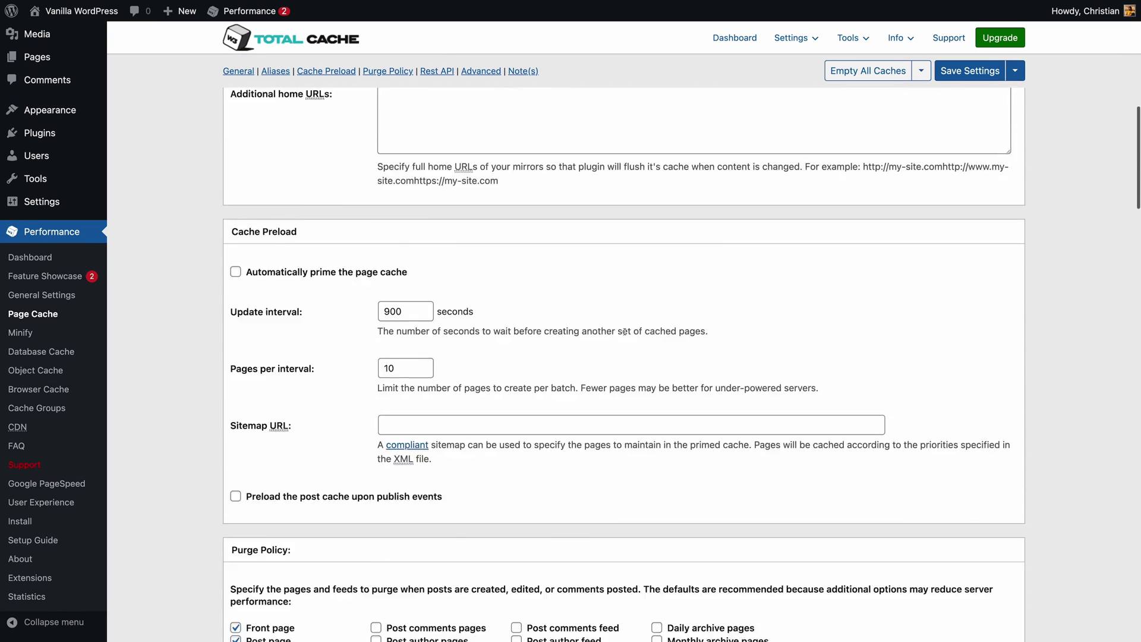
scroll(626, 330, down, 3)
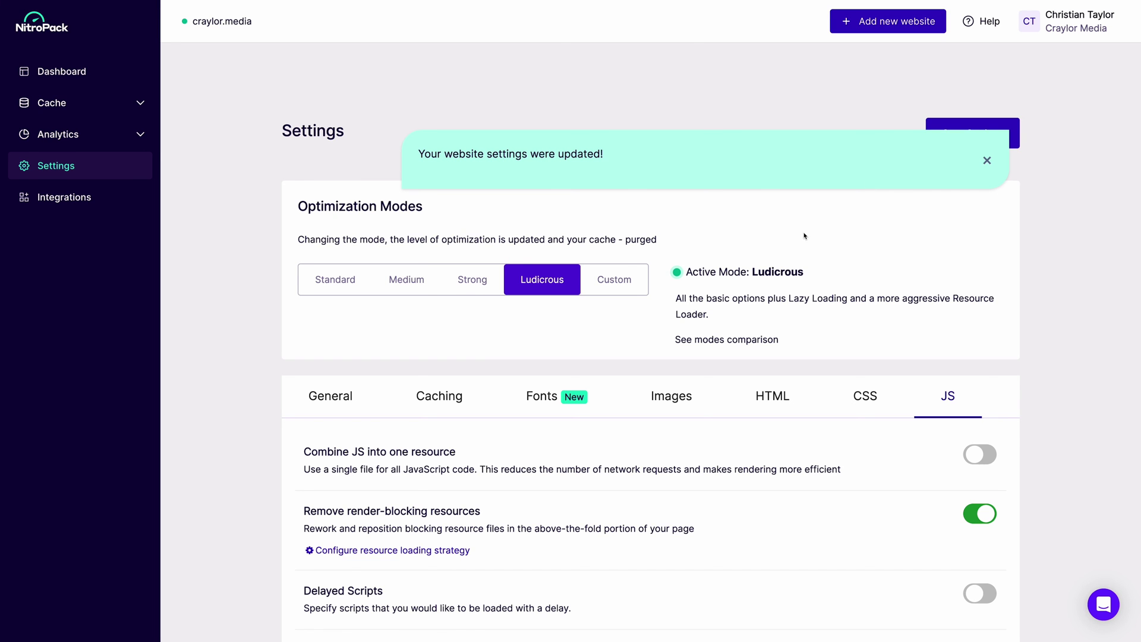
click(133, 158)
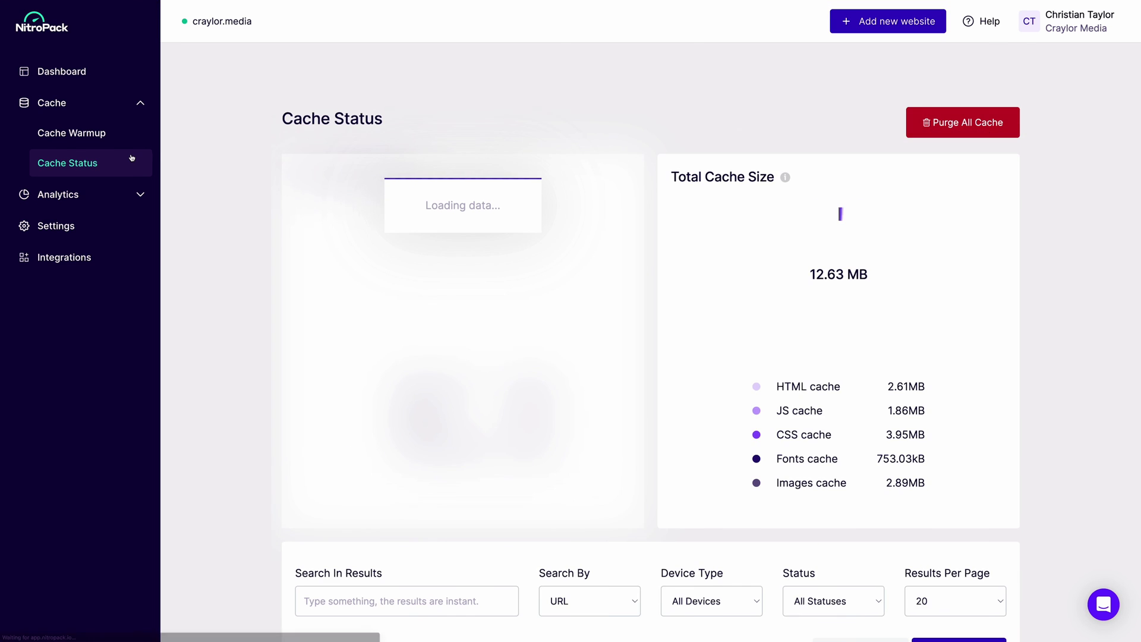